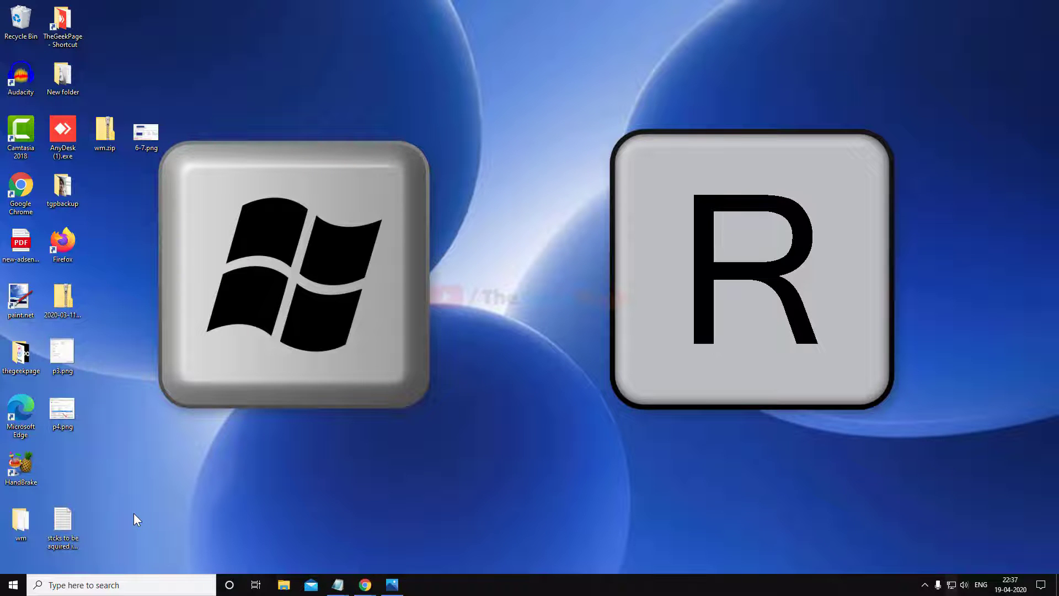
- Run ncpa.cpl and open the Ethernet adapter's context menu in Network Connections
key(super+r)
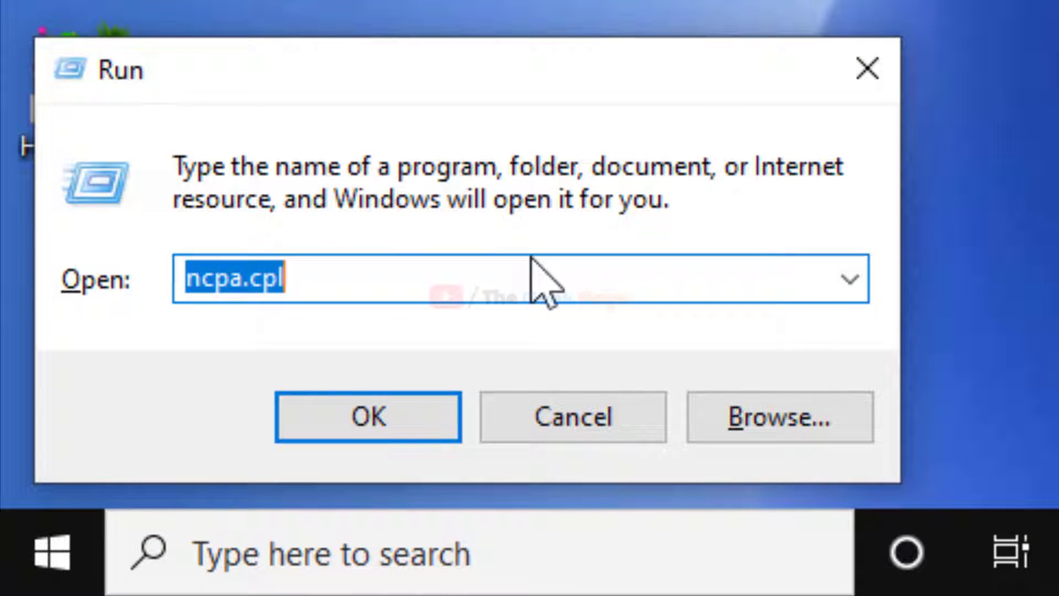
text(ncpa.cpl)
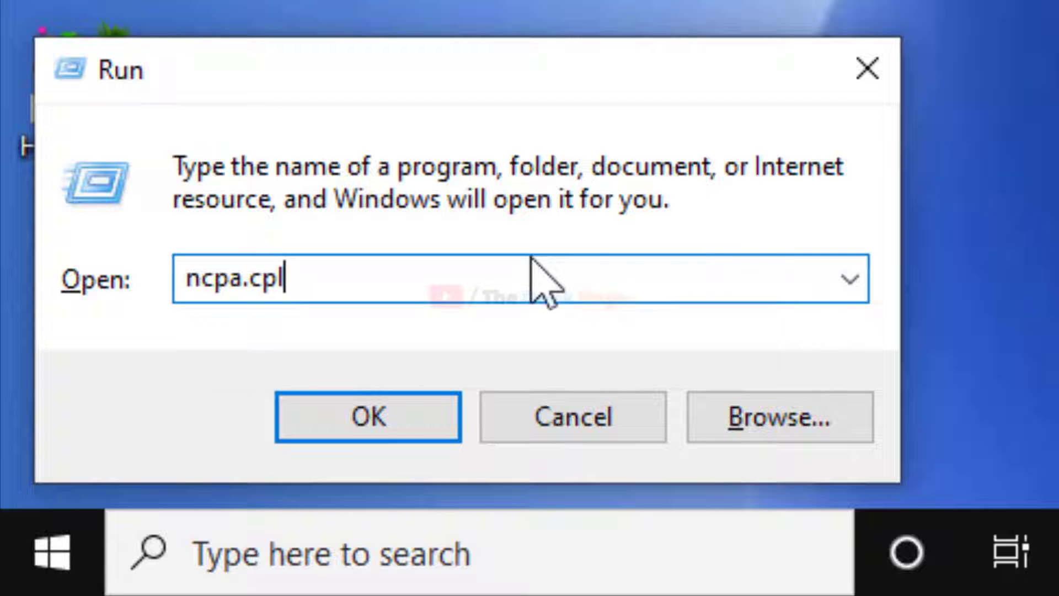
click(386, 411)
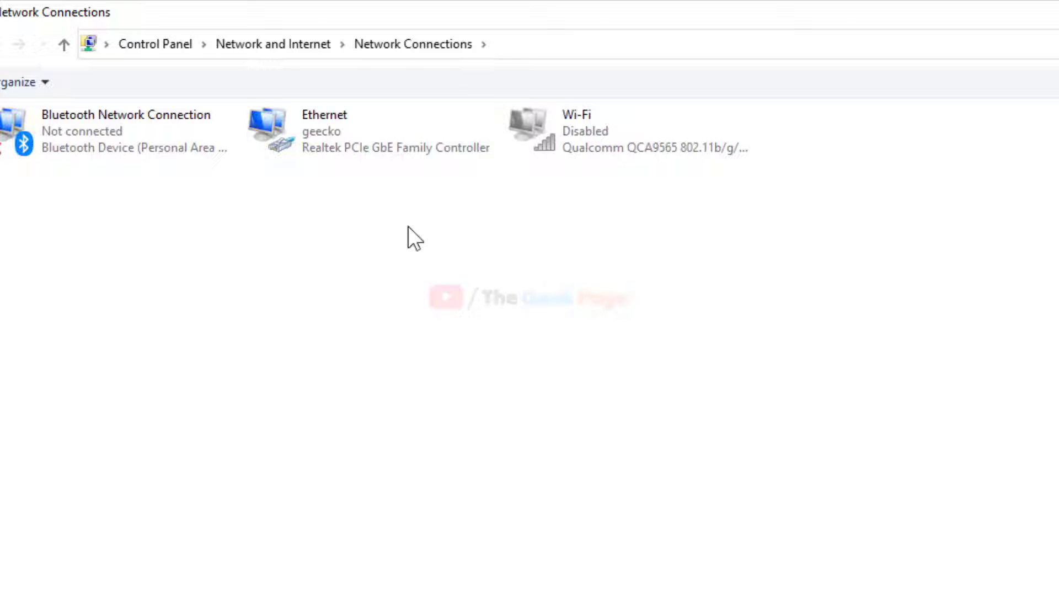
click(339, 139)
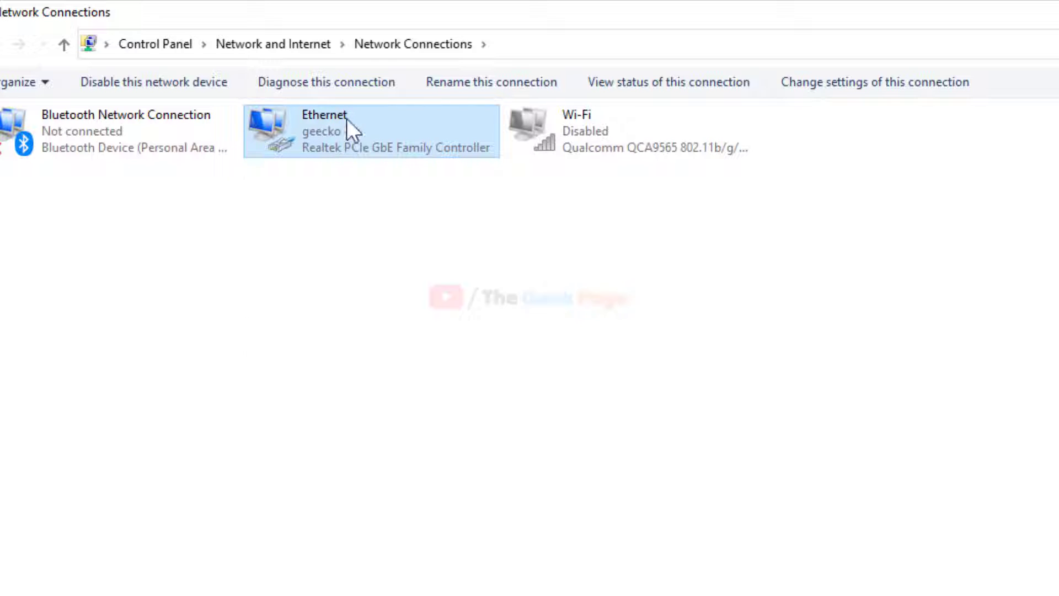
click(587, 133)
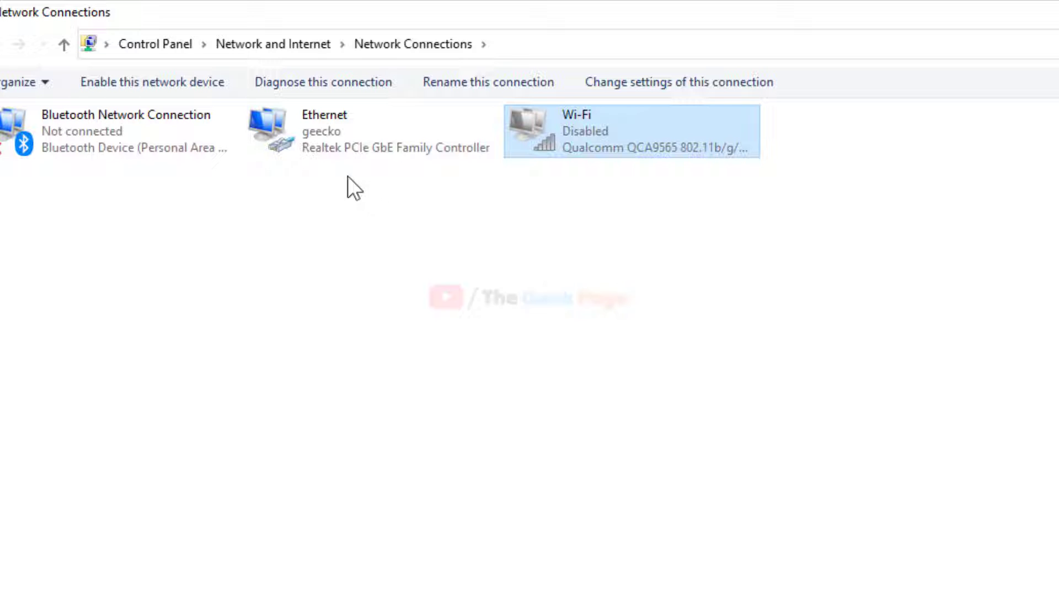
right_click(348, 139)
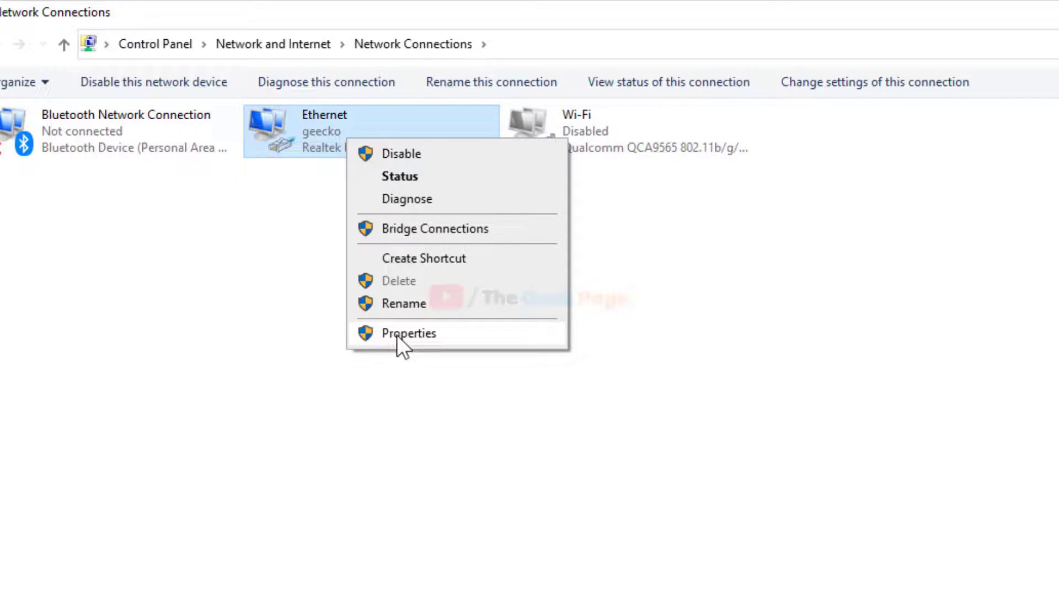
- Open the Internet Protocol Version 4 (TCP/IPv4) properties of the Ethernet adapter
click(433, 333)
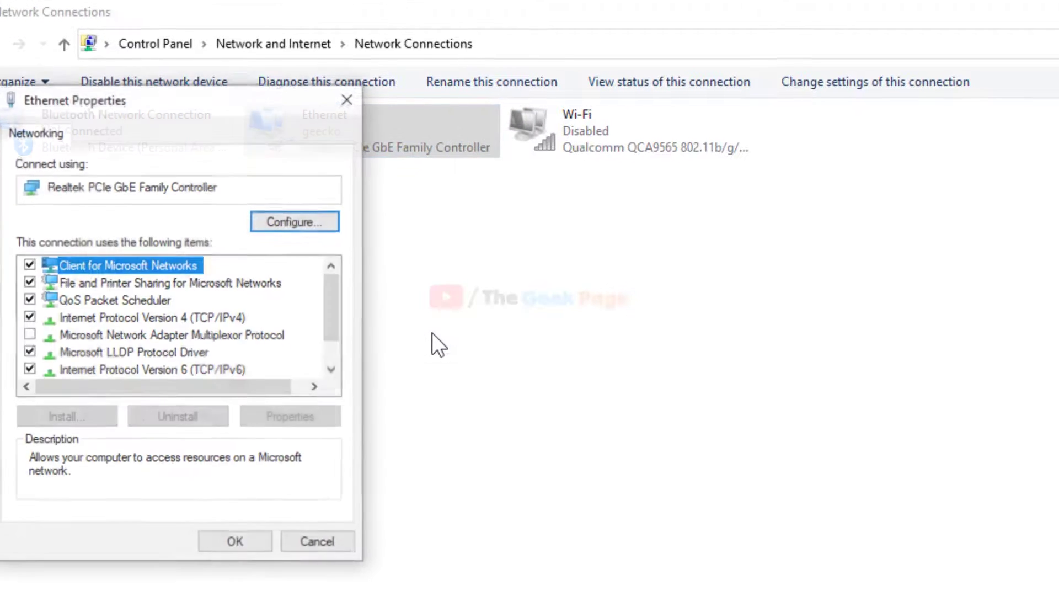
click(160, 315)
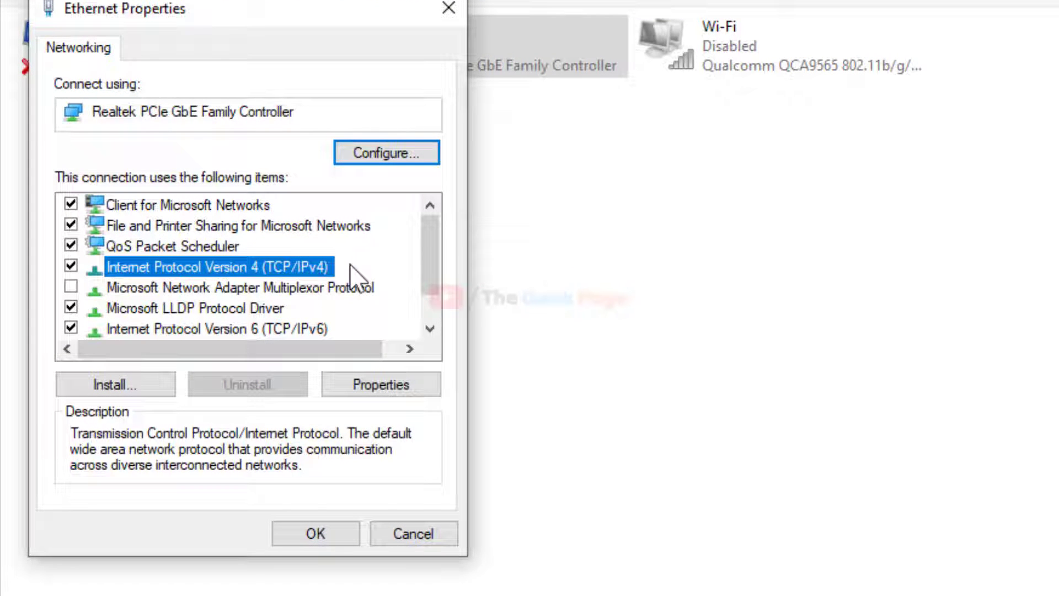
click(397, 381)
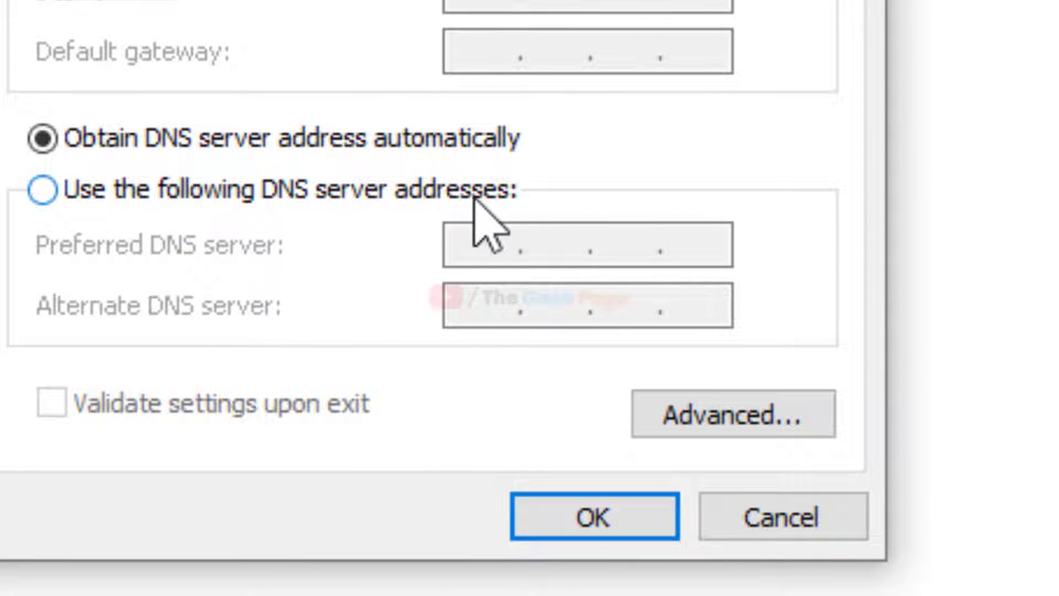
- Set the preferred DNS server to 8.8.8.8 and the alternate to 8.8.4.4
click(43, 189)
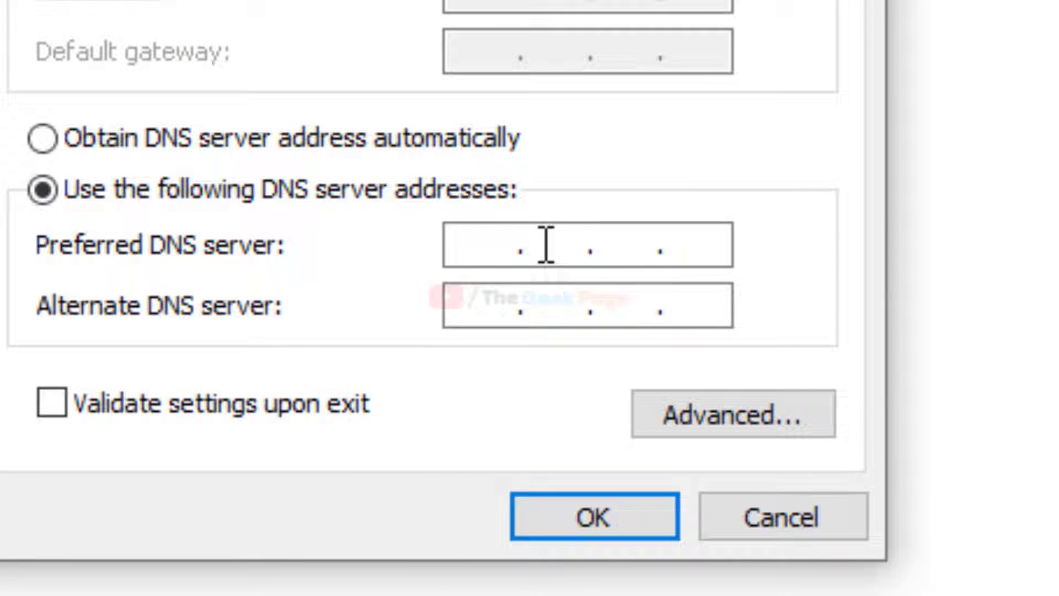
text(8.8.8.)
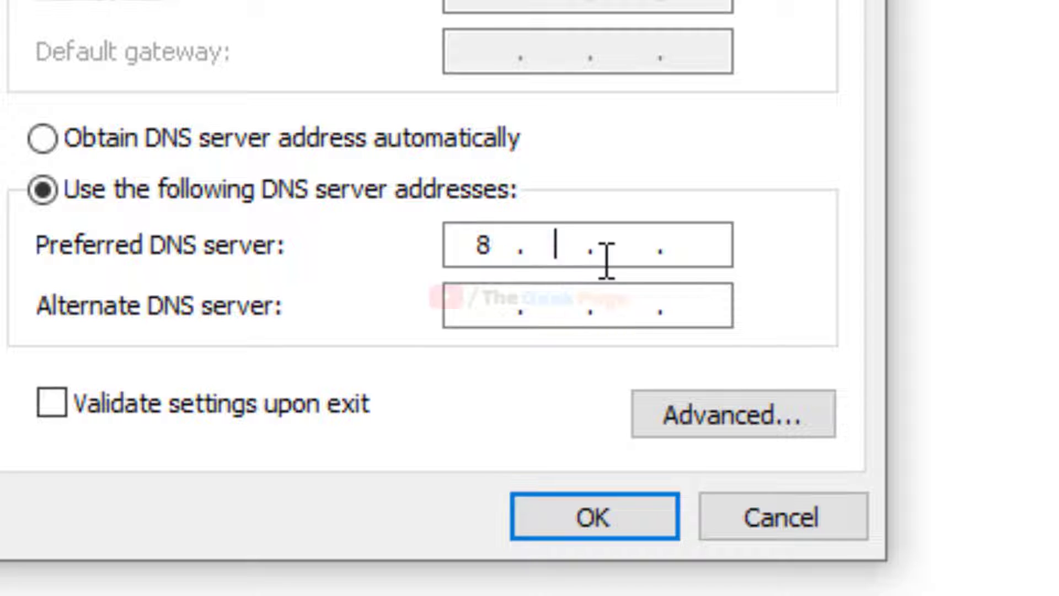
text(8)
click(486, 309)
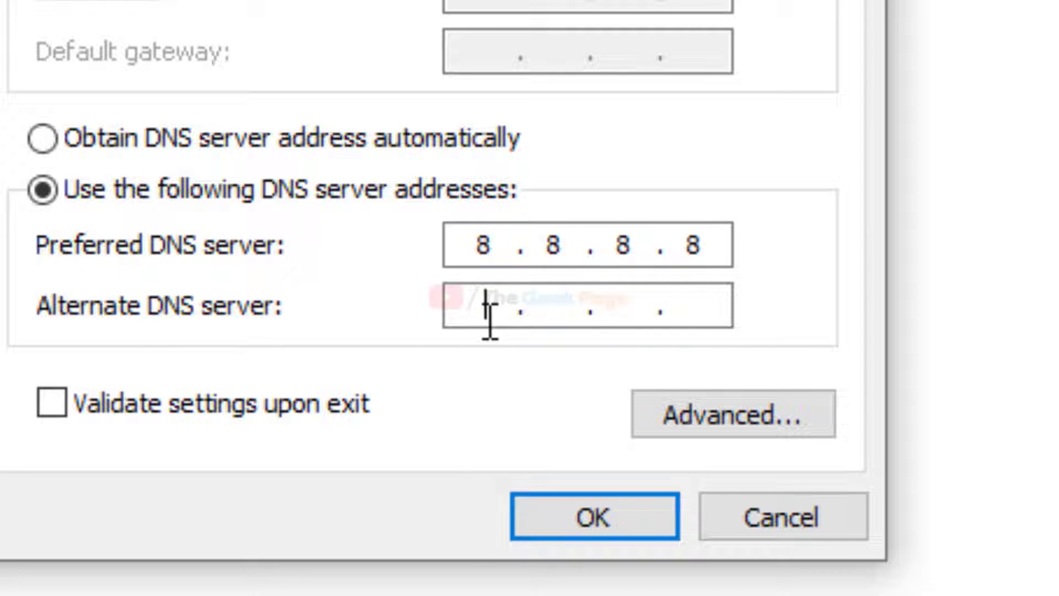
text(8.8.4.)
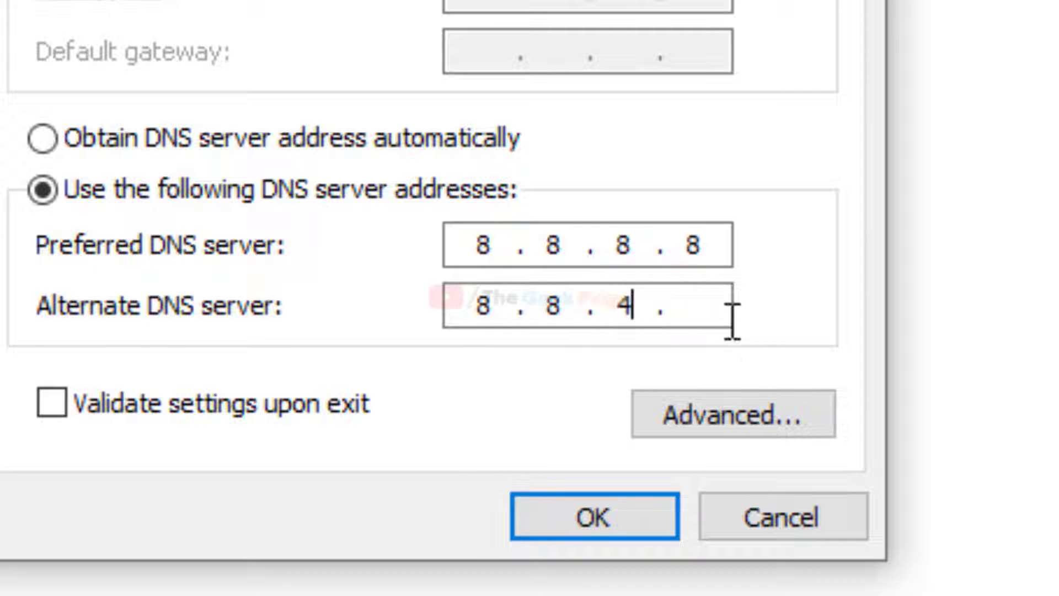
click(728, 320)
click(725, 317)
text(54)
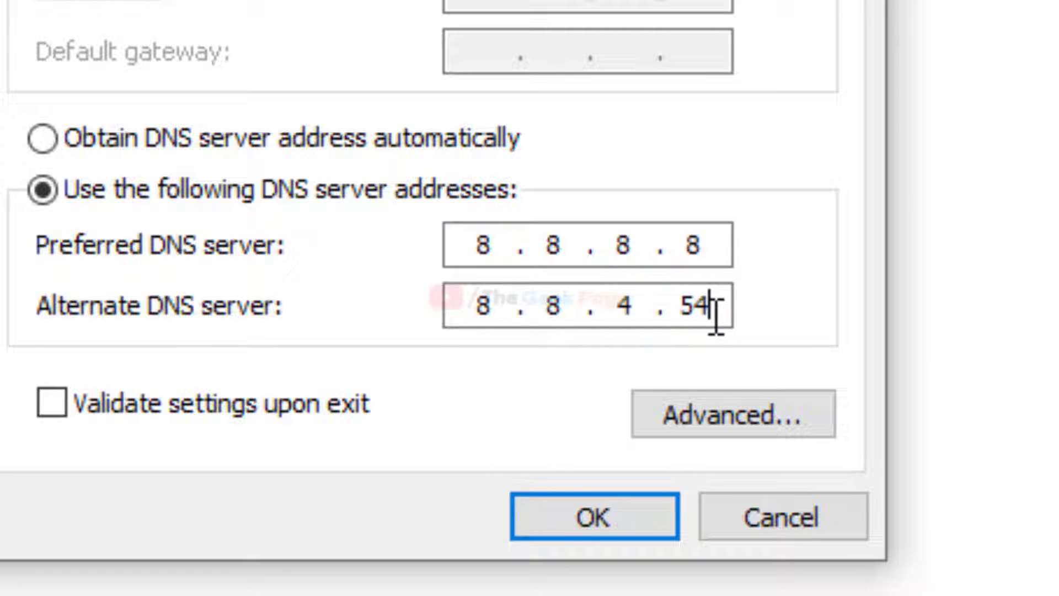
key(BackSpace)
key(BackSpace)
text(4)
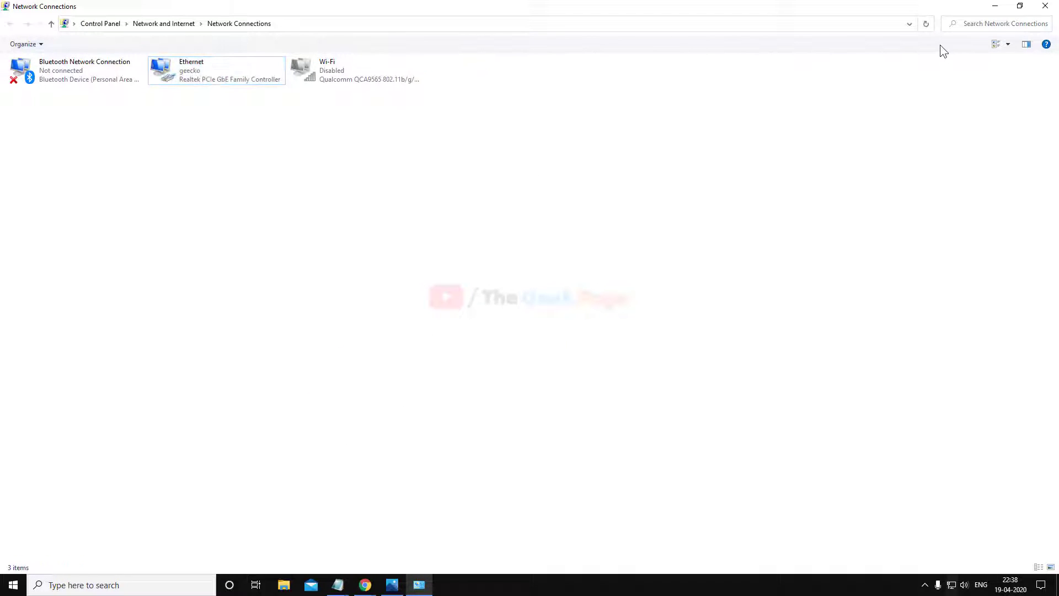
- Close Network Connections and launch Command Prompt as administrator
click(1045, 6)
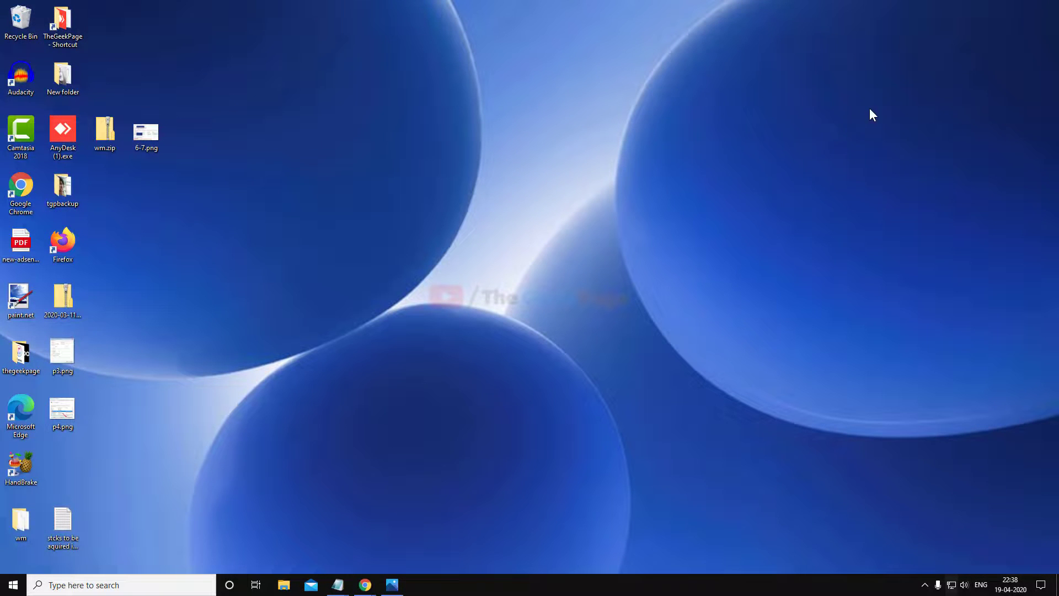
click(147, 585)
text(cmd)
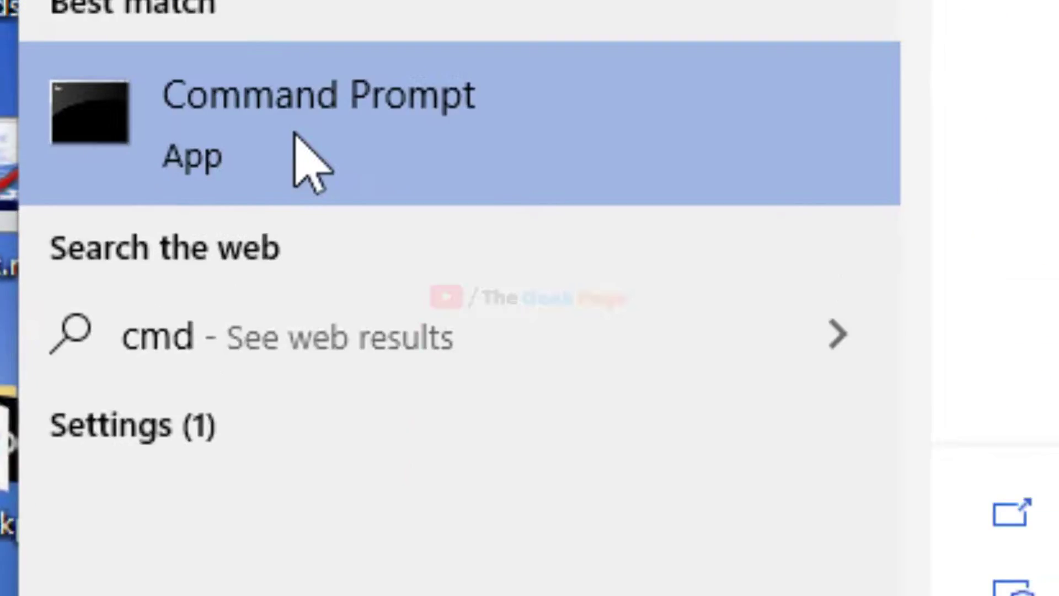
right_click(293, 133)
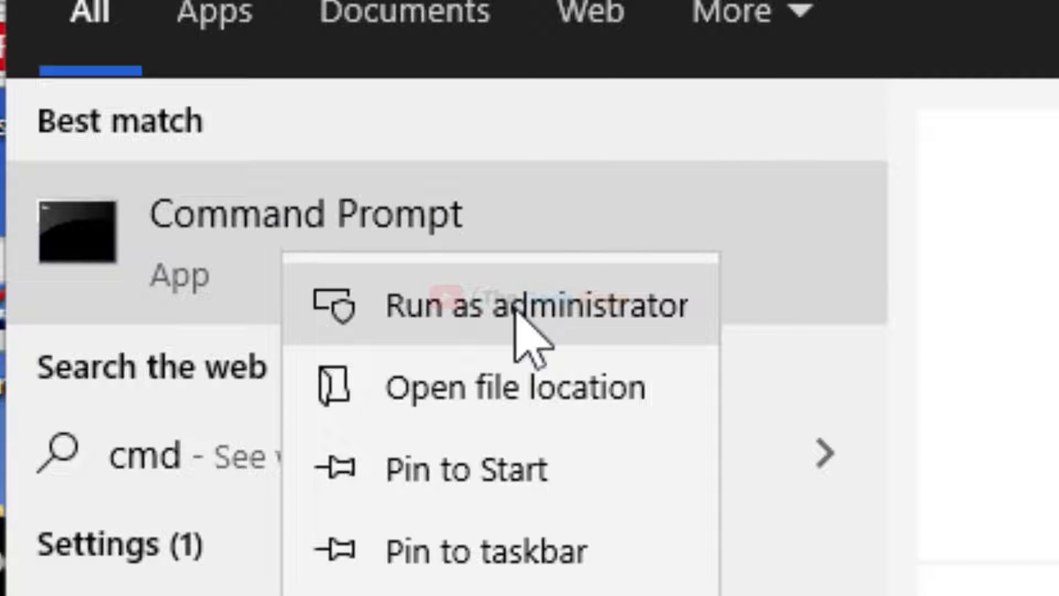
click(577, 302)
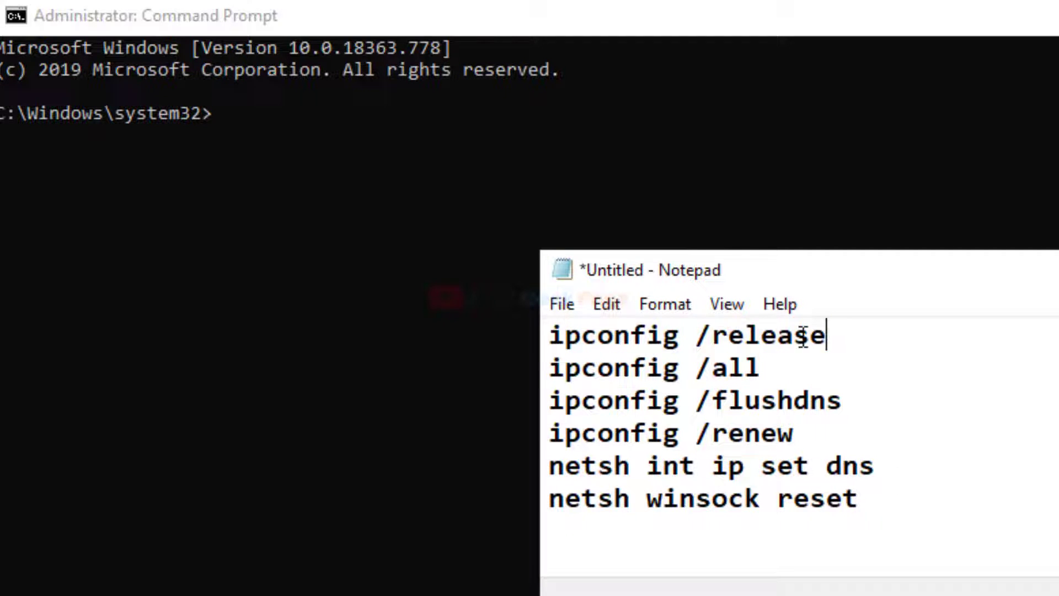
- Go over the six network command lines in Notepad and move its window up-left
drag(826, 335, 549, 335)
drag(759, 367, 549, 368)
drag(843, 400, 549, 401)
drag(834, 434, 549, 434)
drag(932, 464, 547, 466)
drag(924, 501, 549, 499)
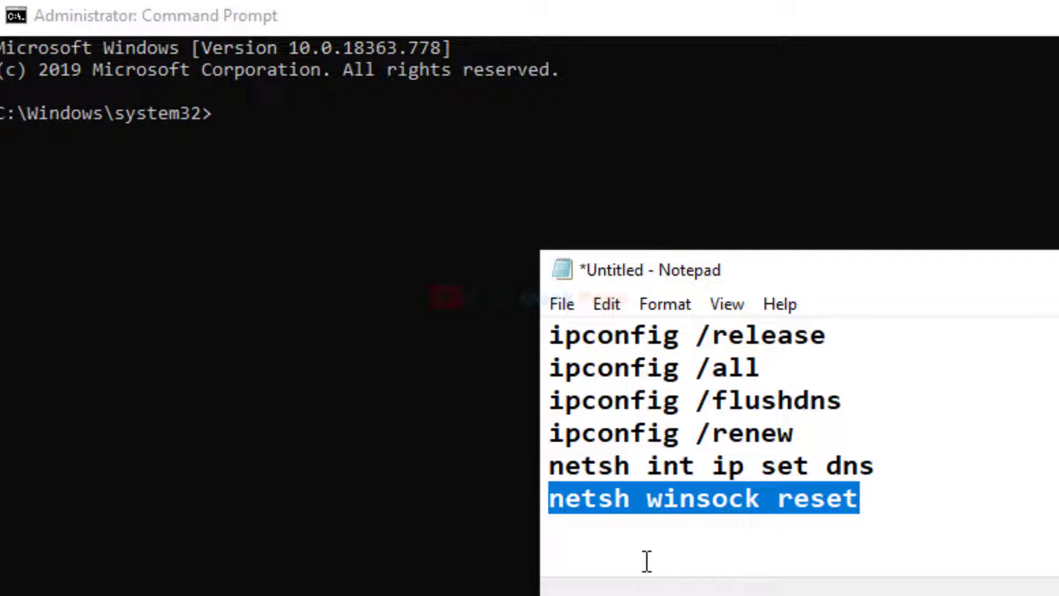
drag(836, 269, 728, 230)
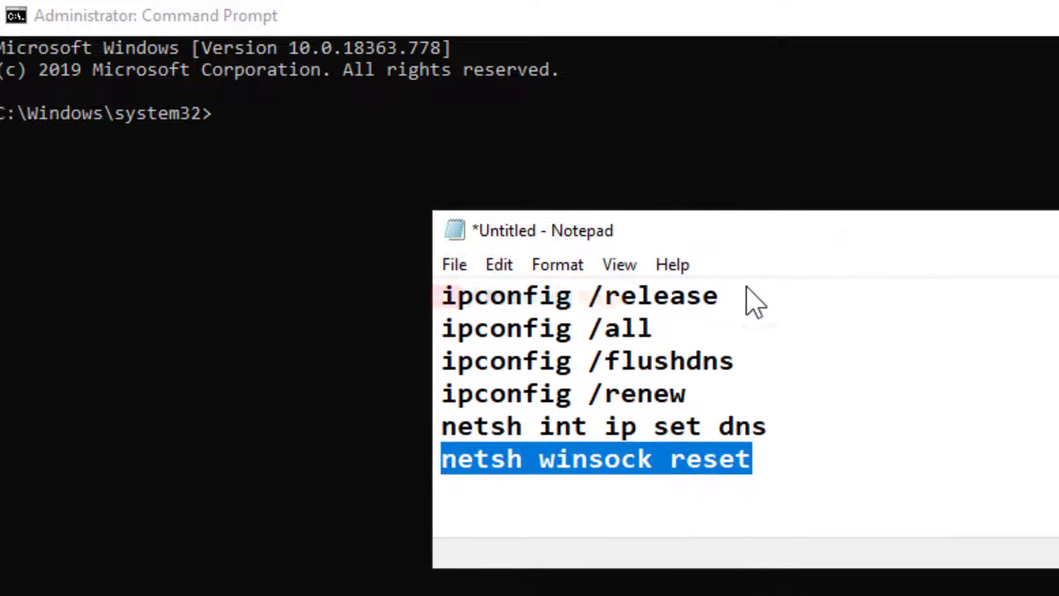
- Copy ipconfig /release from Notepad into Command Prompt and run it
drag(729, 296, 438, 296)
right_click(569, 296)
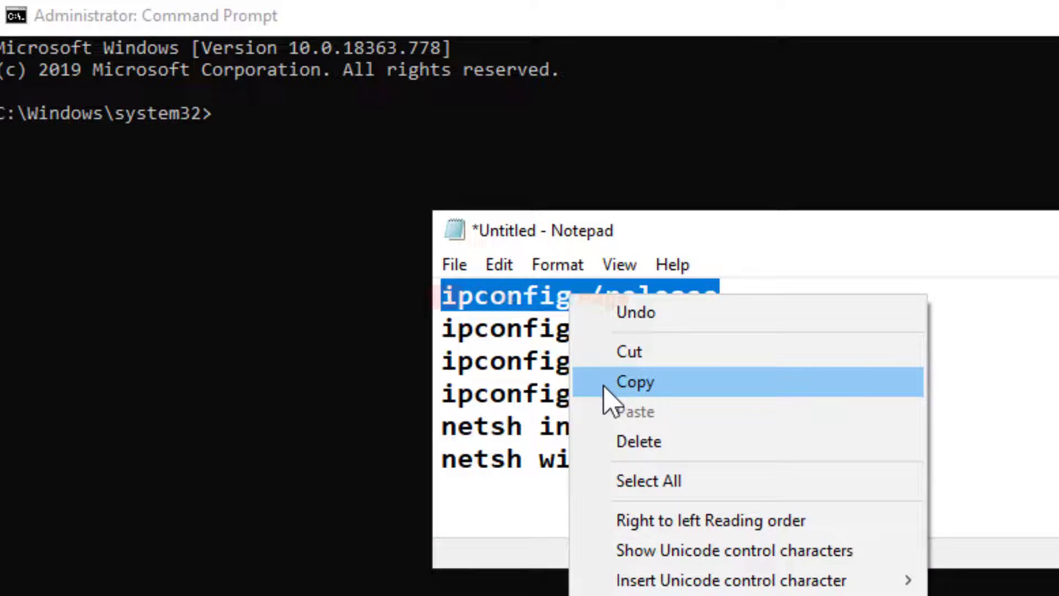
click(604, 386)
click(274, 110)
right_click(261, 132)
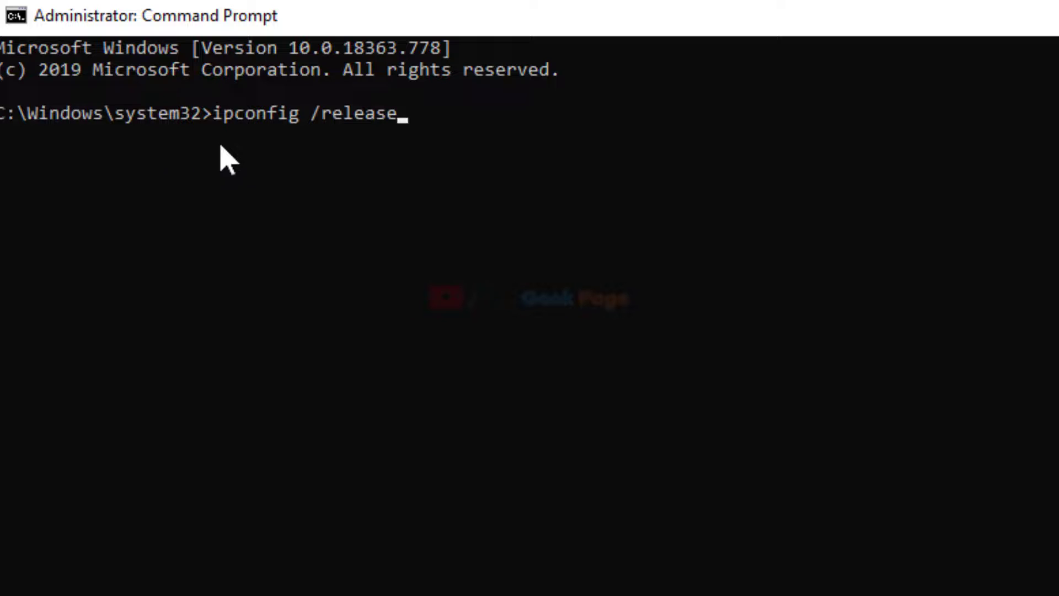
key(Return)
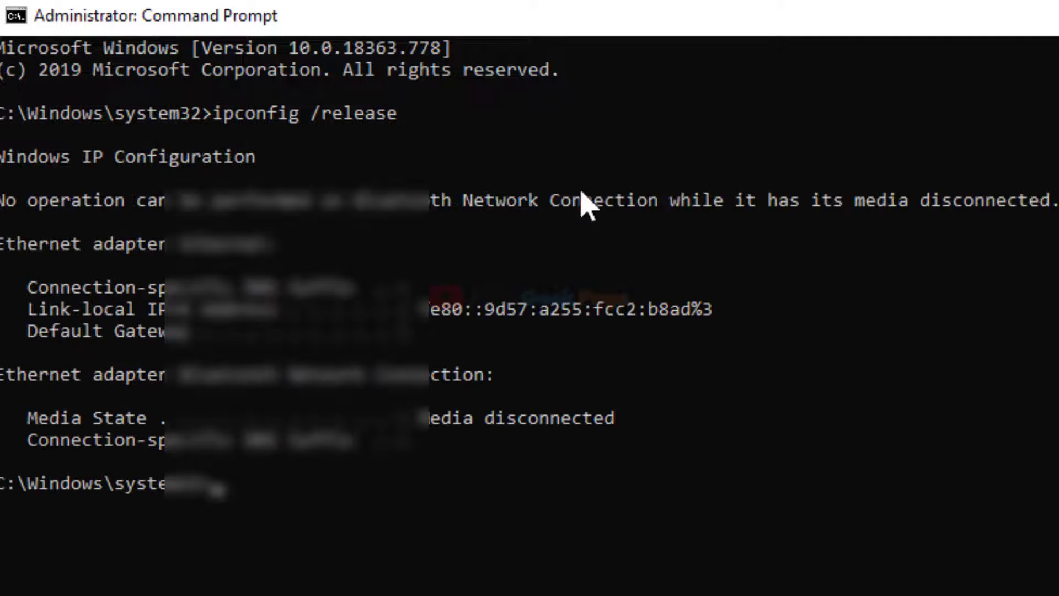
- Copy ipconfig /all from Notepad into Command Prompt and run it
key(alt+Tab)
drag(682, 330, 442, 330)
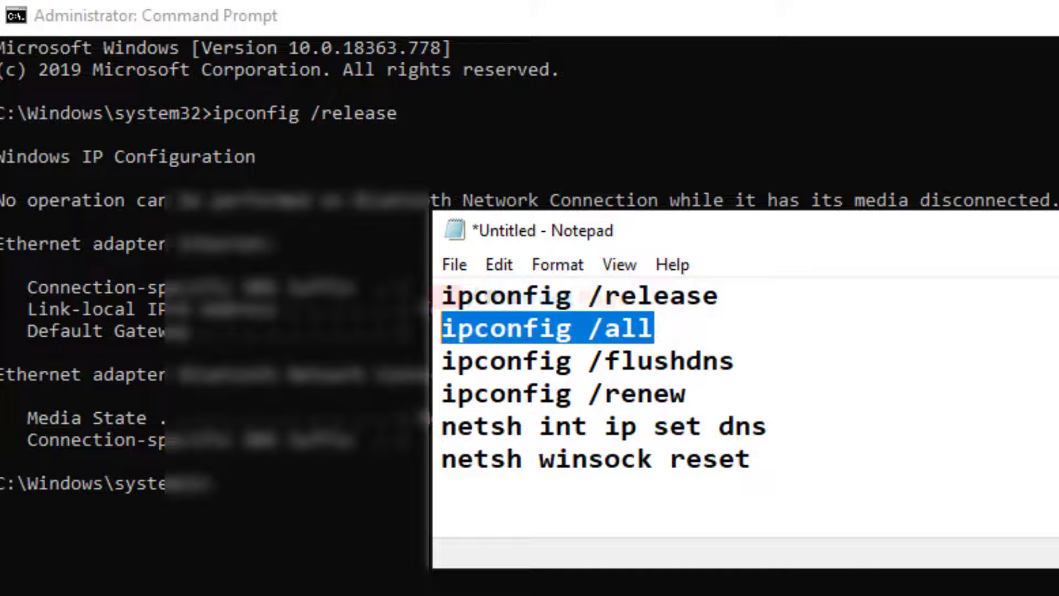
right_click(503, 328)
click(545, 415)
click(267, 492)
right_click(279, 502)
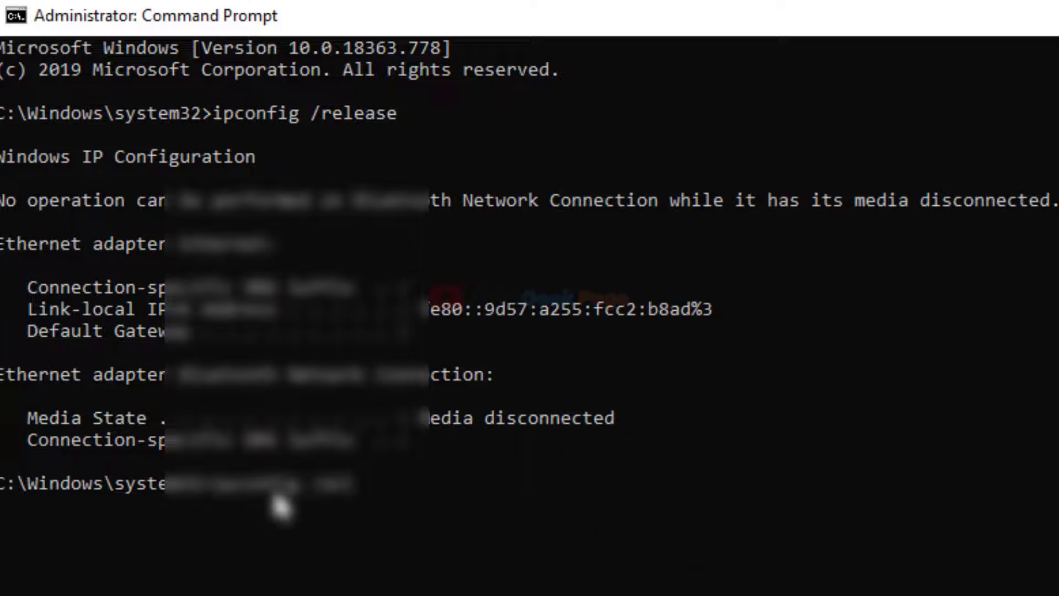
key(Return)
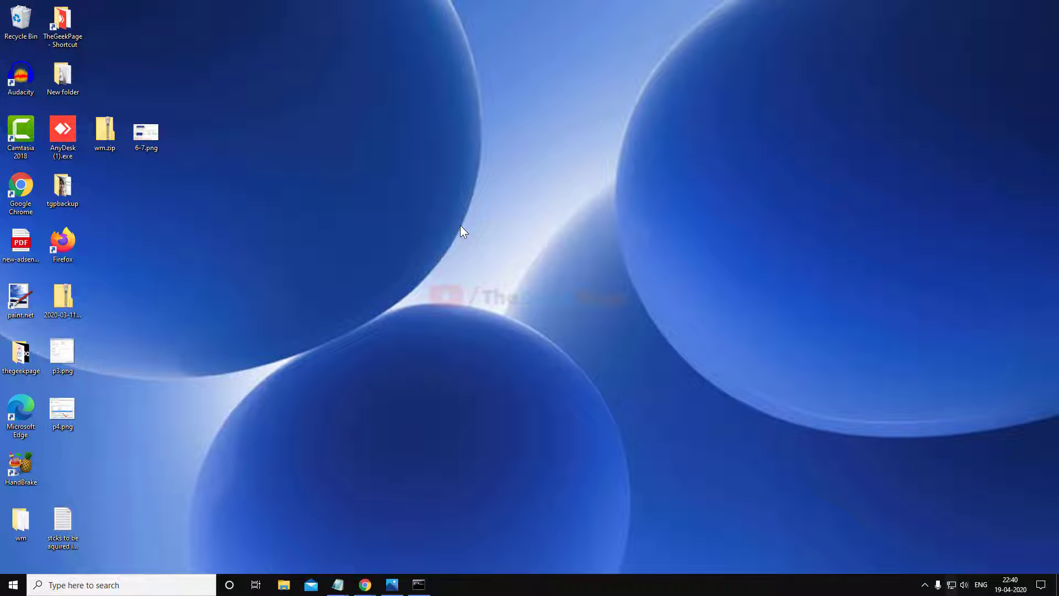
- Run inetcpl.cpl and open the LAN settings under the Connections tab
key(super+r)
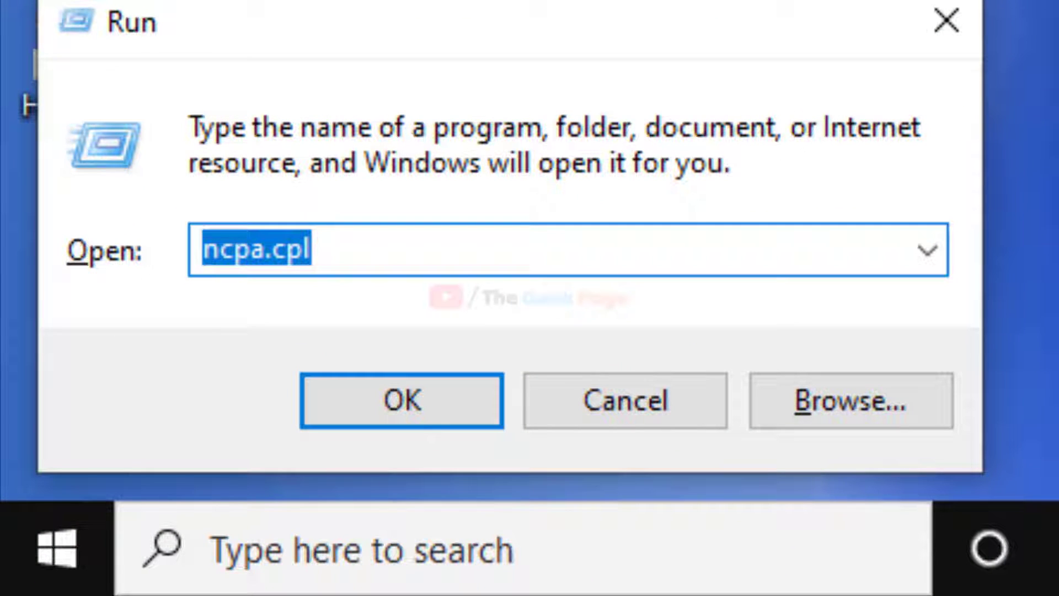
text(inetc)
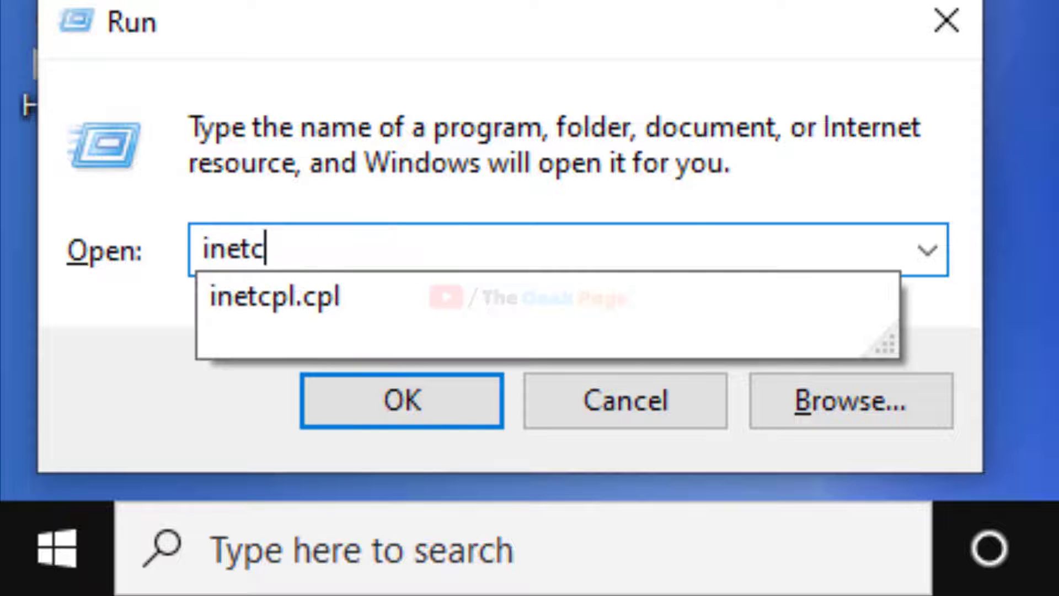
text(pl.cpl)
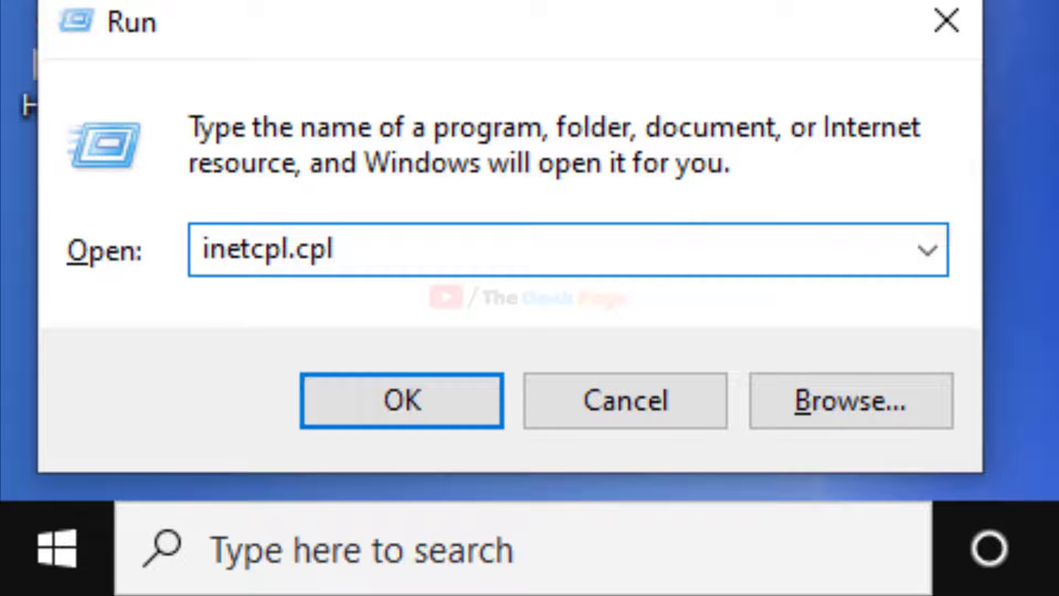
click(395, 415)
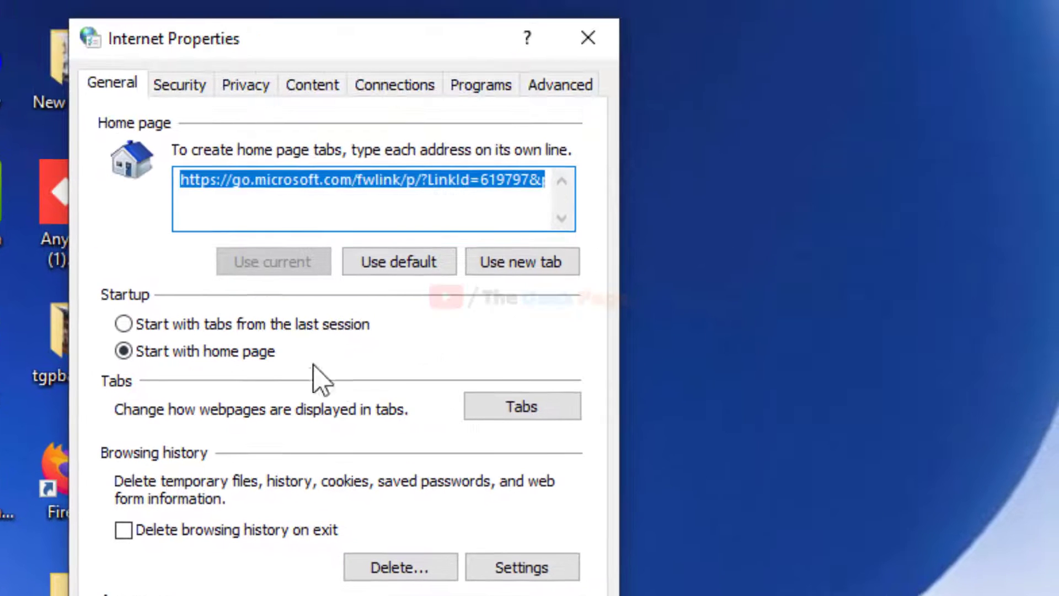
click(395, 88)
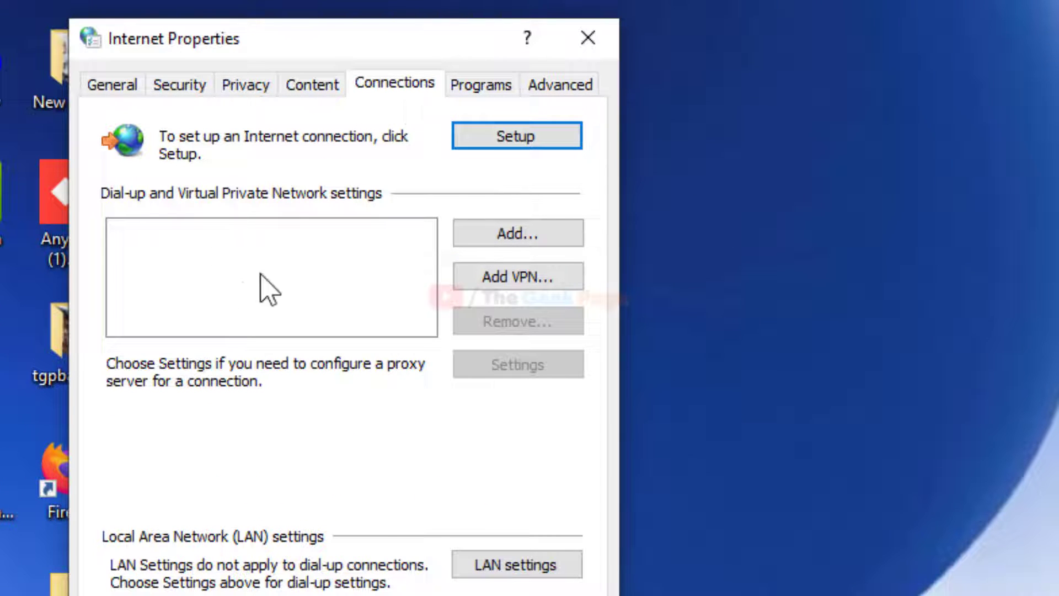
click(522, 568)
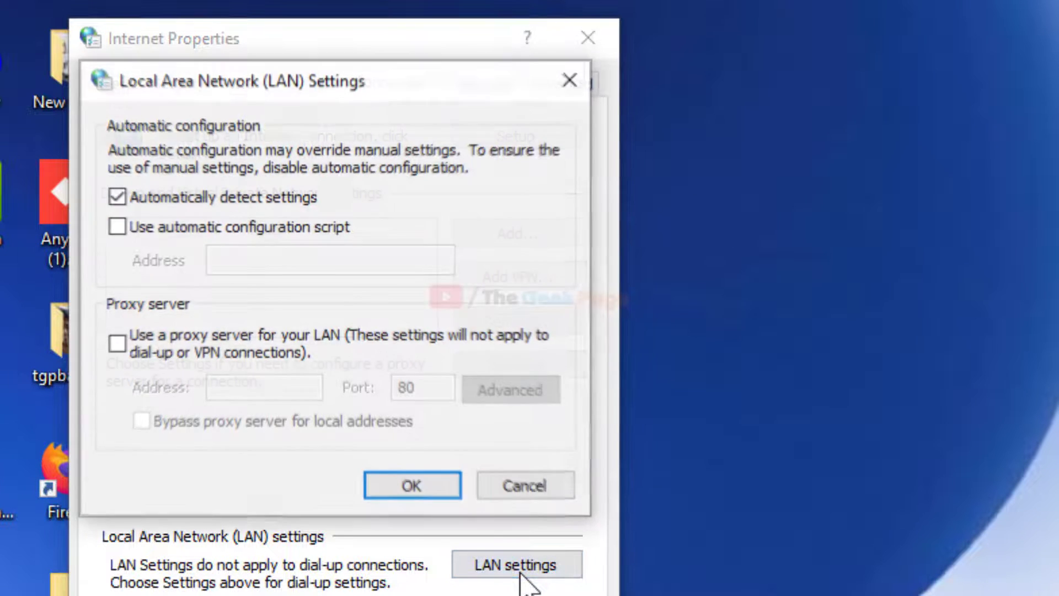
- Disable automatic settings detection, enable a LAN proxy server, and apply the changes
click(118, 198)
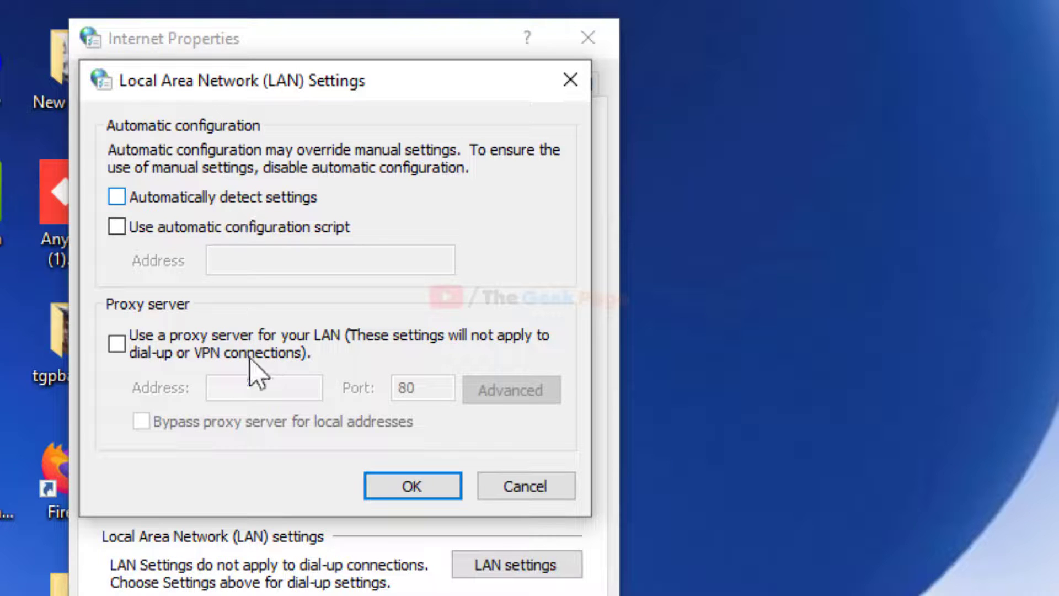
click(115, 345)
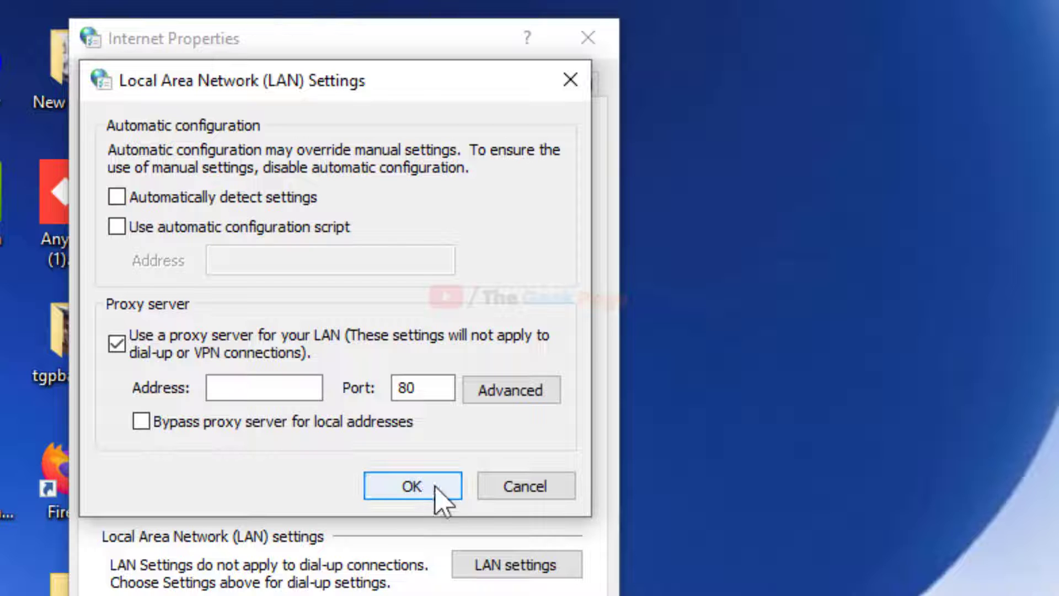
click(570, 81)
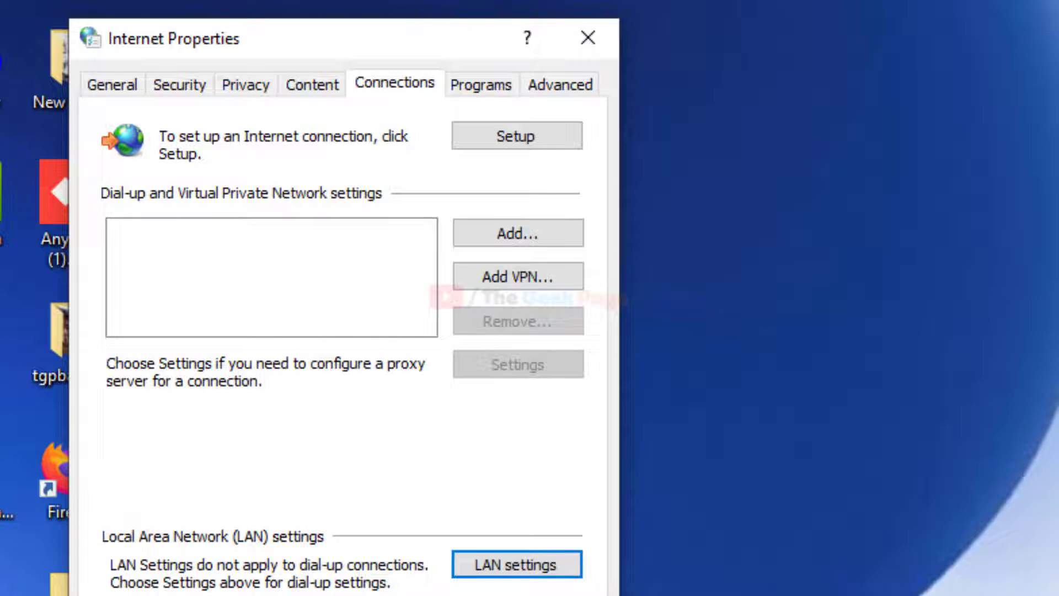
click(601, 39)
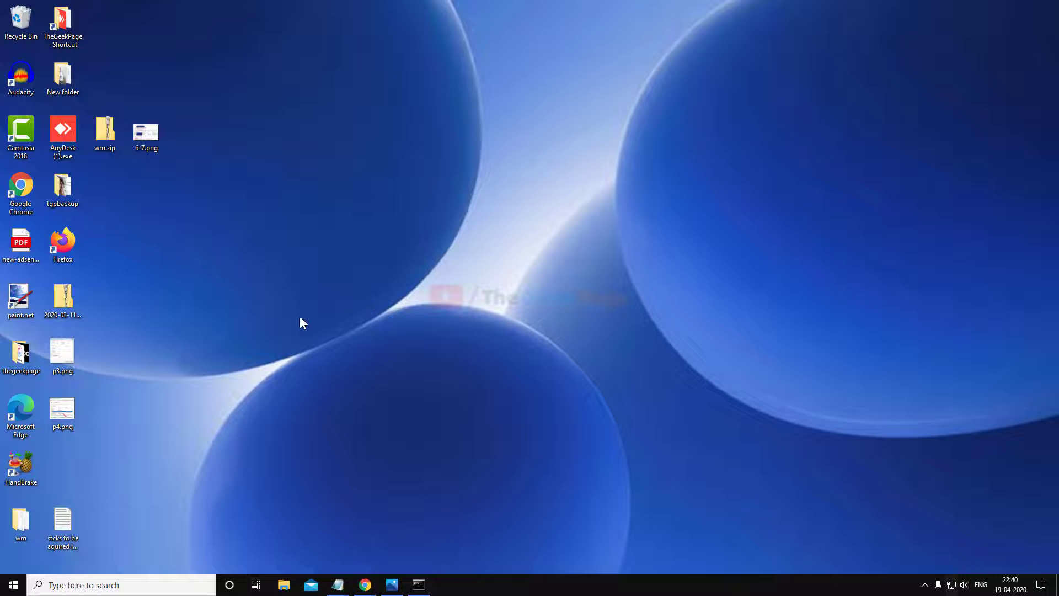
- Open chrome://flags in Chrome, reset all flags to default, and close Chrome
click(123, 592)
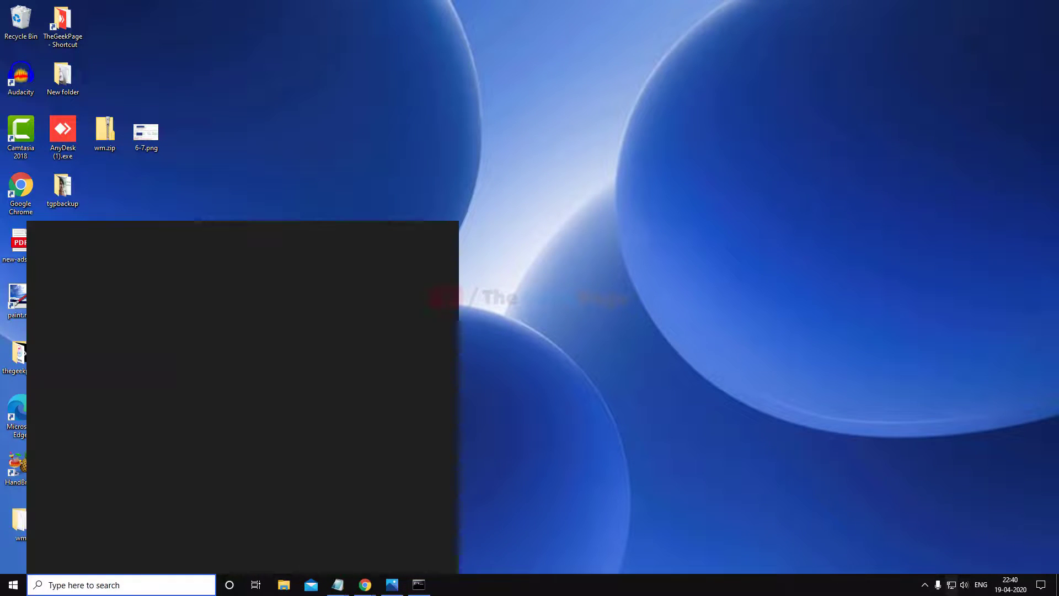
click(243, 298)
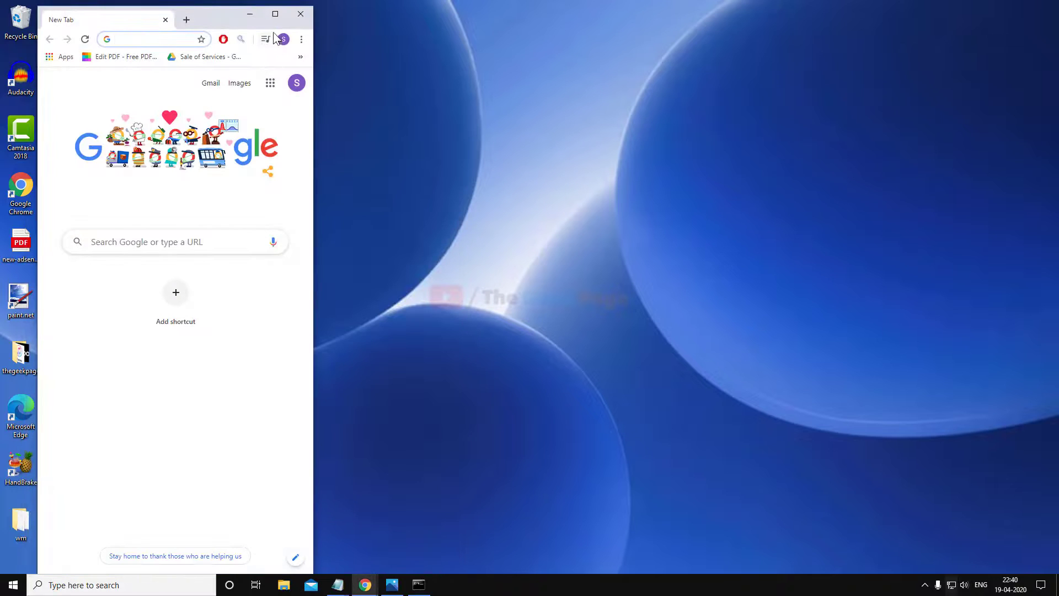
drag(315, 55, 525, 66)
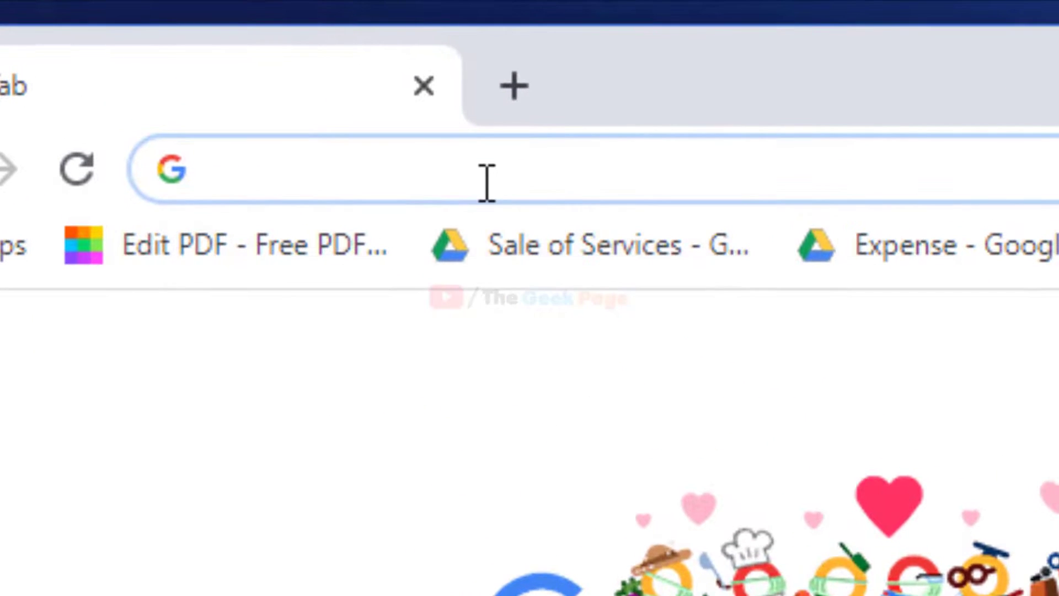
text(chrome://flags)
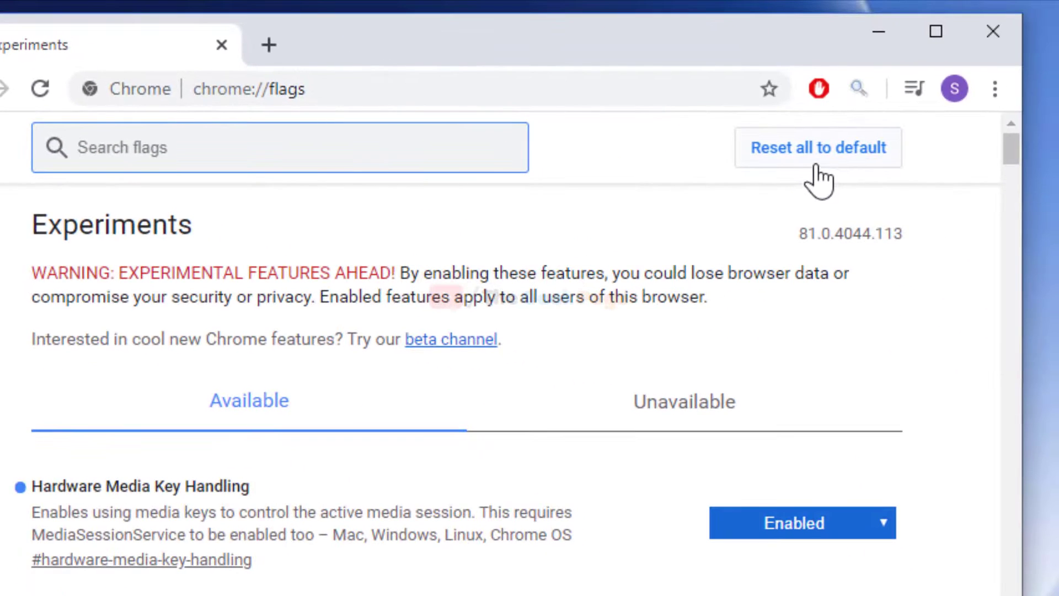
click(821, 175)
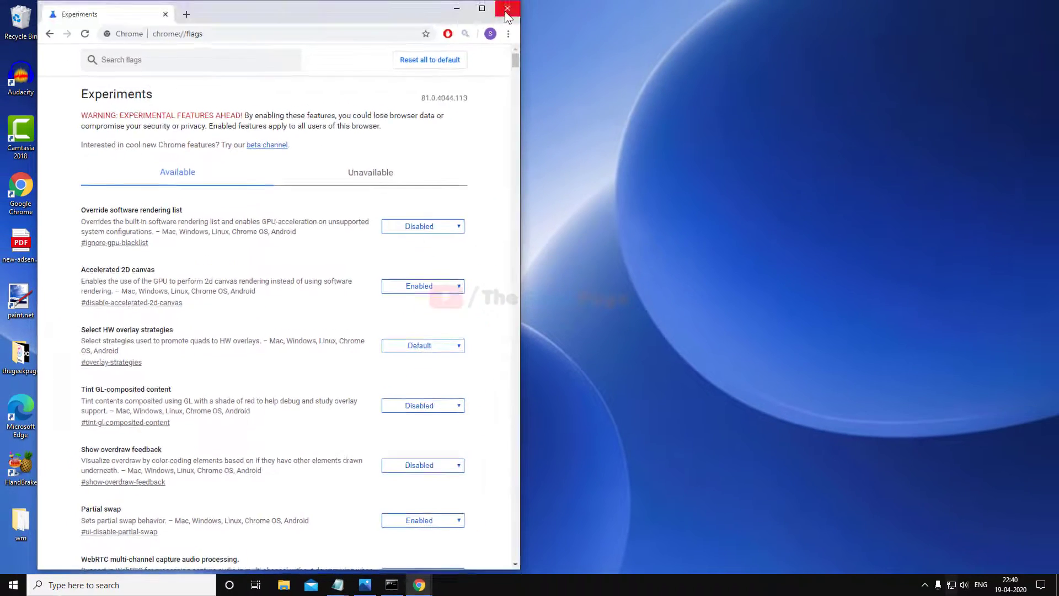
click(505, 11)
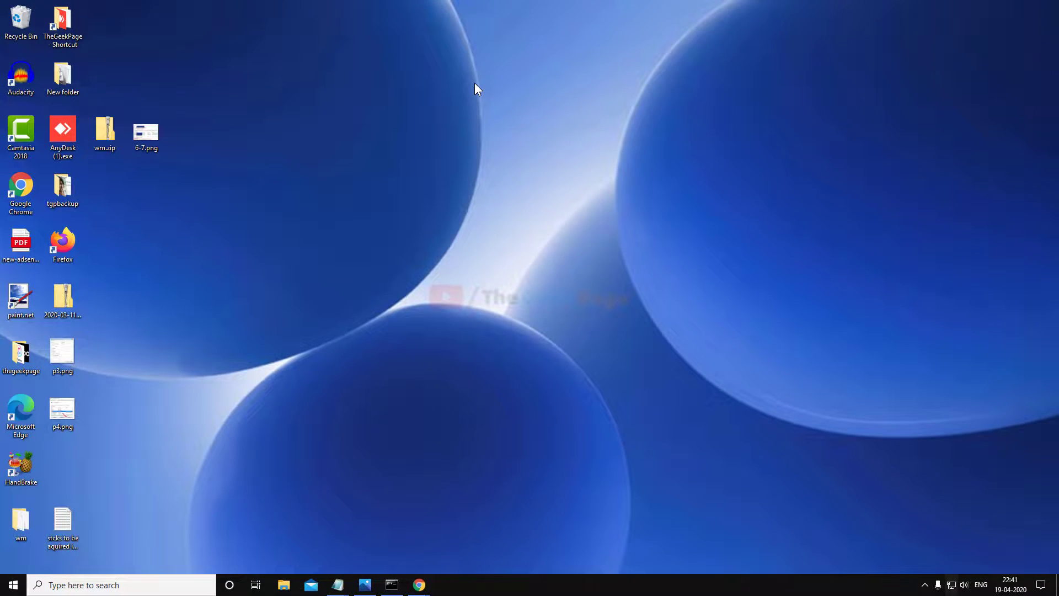